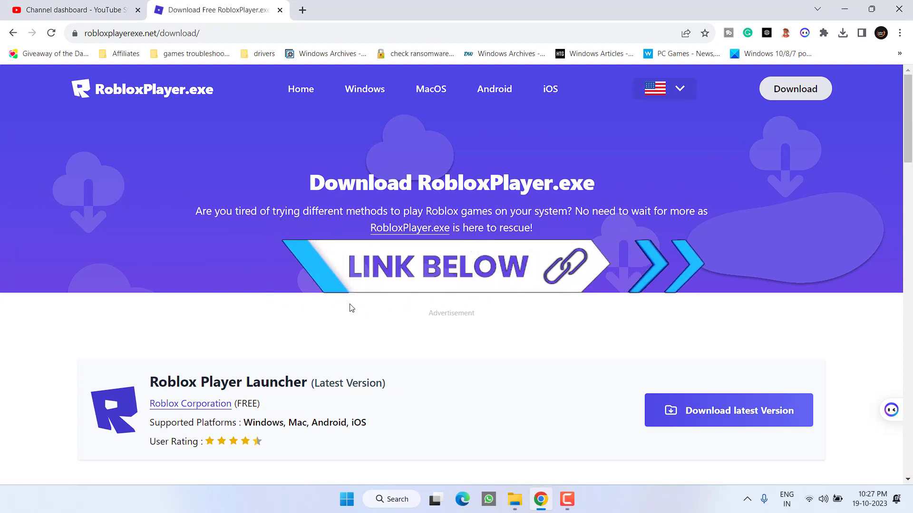
Download RobloxPlayerLauncher.exe from Chrome to the desktop, skipping the ad, and minimise Chrome
scroll(361, 296, down, 3)
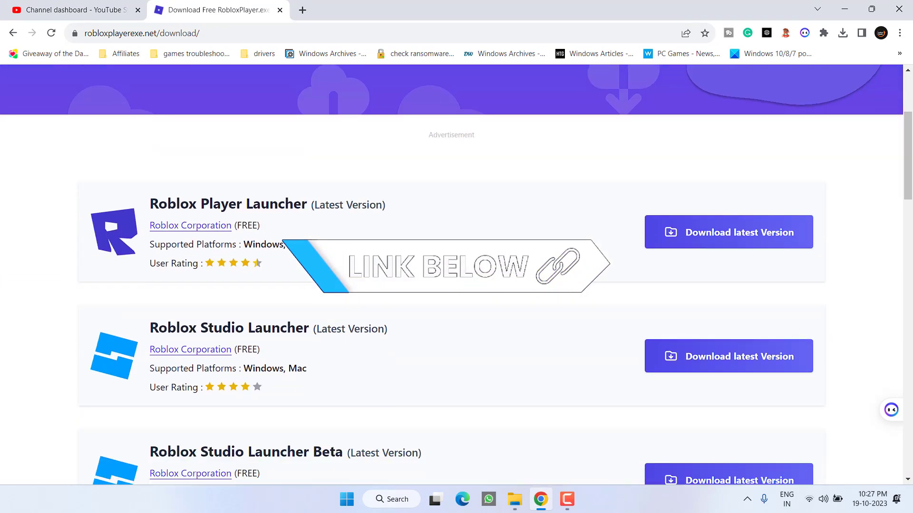
click(748, 235)
click(474, 329)
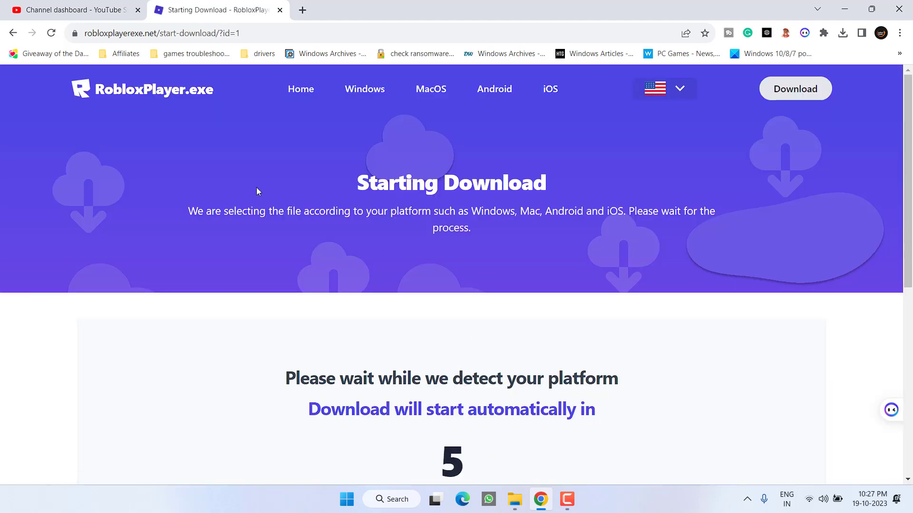
scroll(257, 192, down, 1)
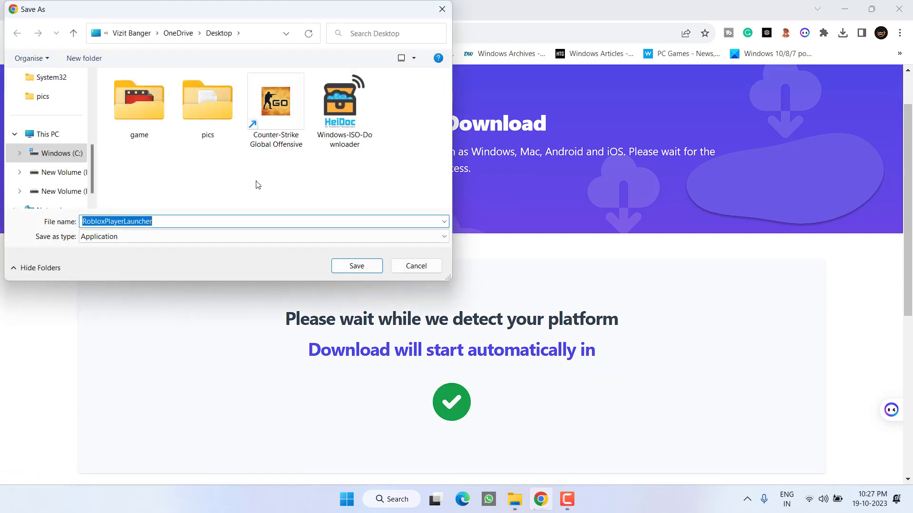
click(354, 265)
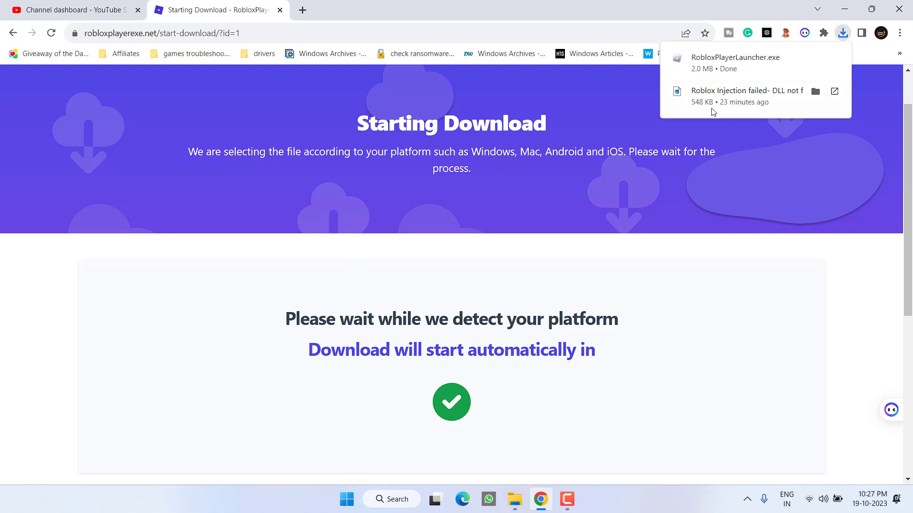
click(842, 8)
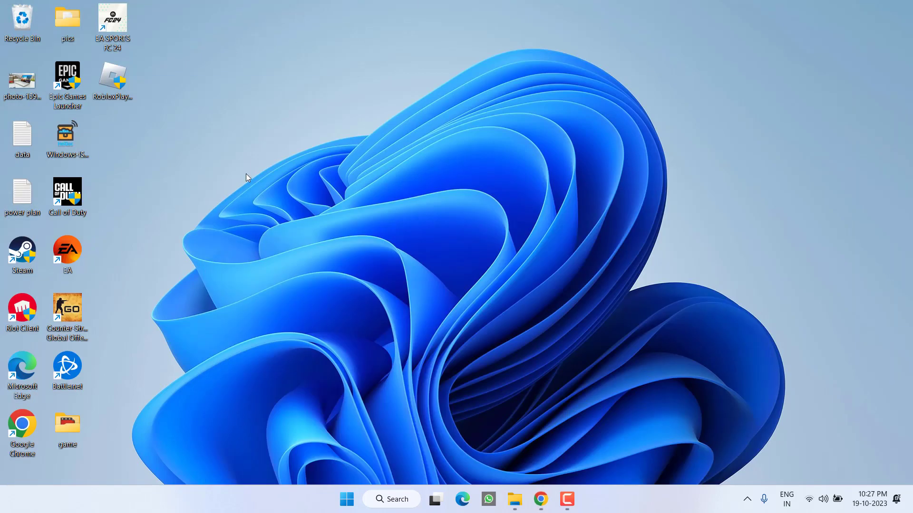
Run RobloxPlayerLauncher as administrator, acknowledge the install success, then run it as administrator again
right_click(123, 85)
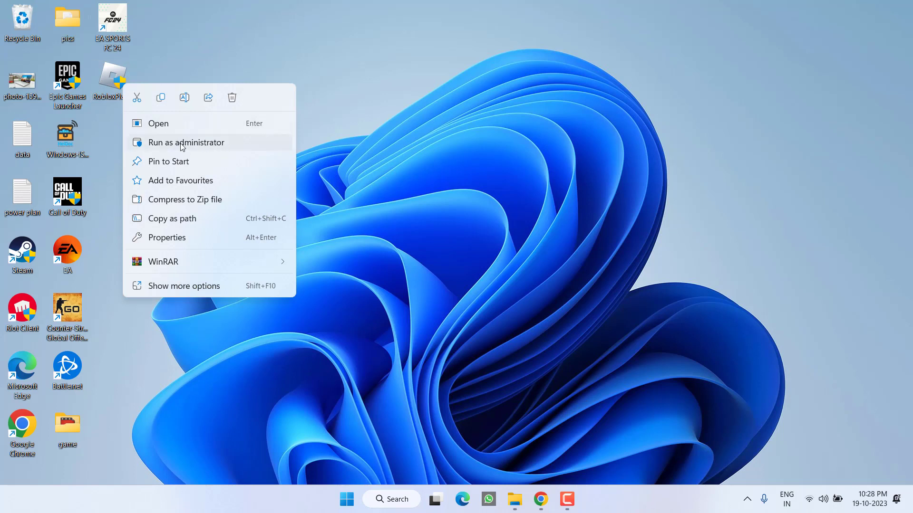
click(201, 142)
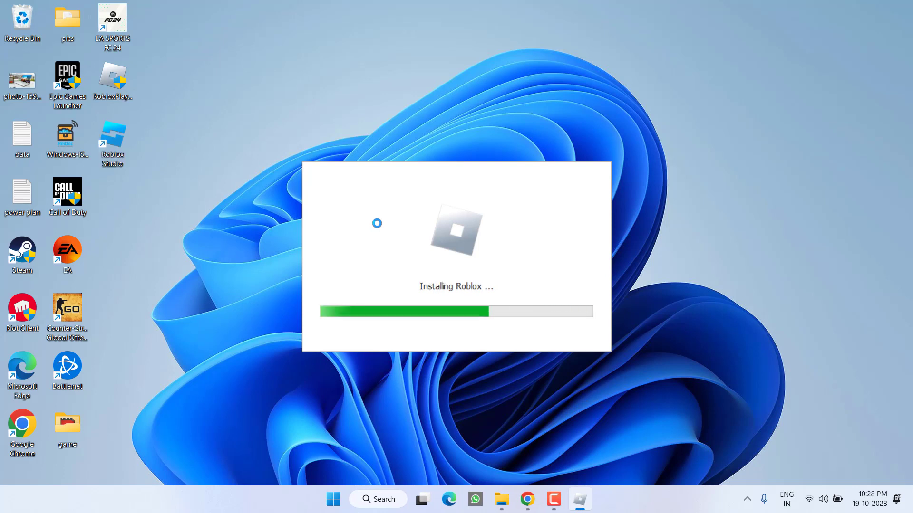
click(438, 334)
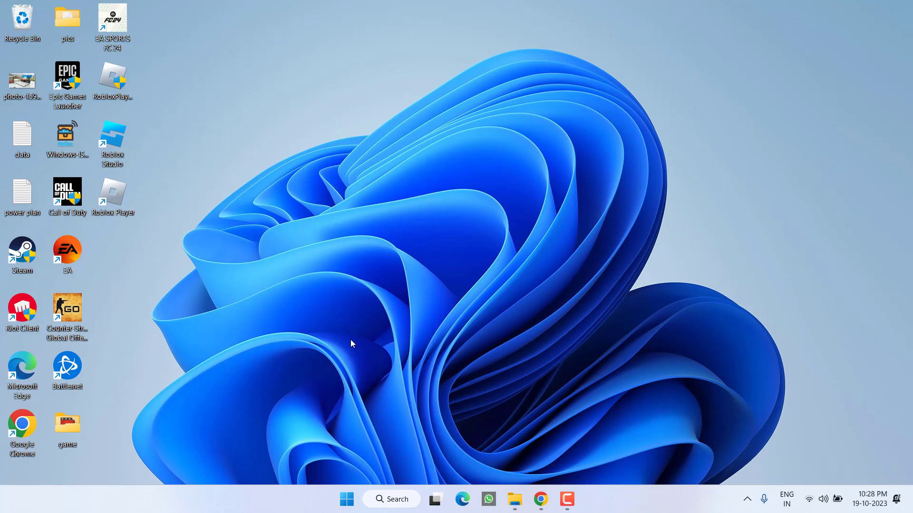
right_click(125, 87)
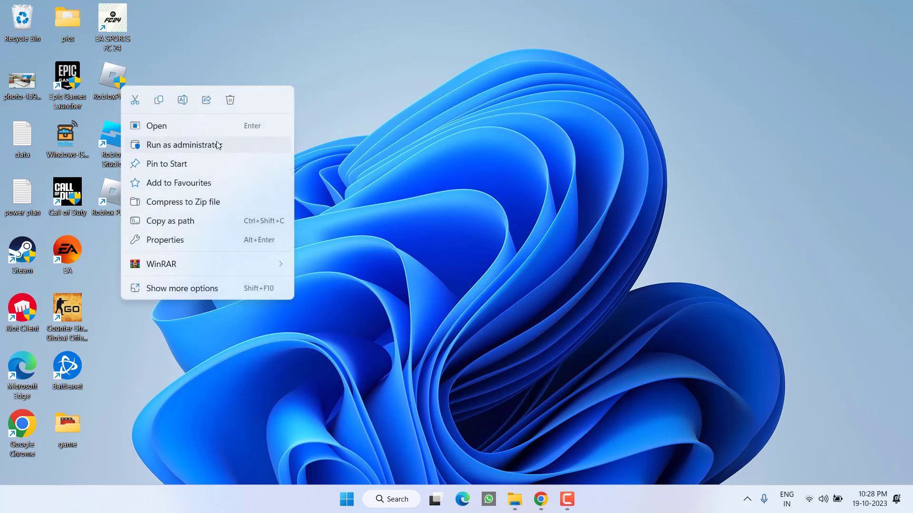
click(206, 145)
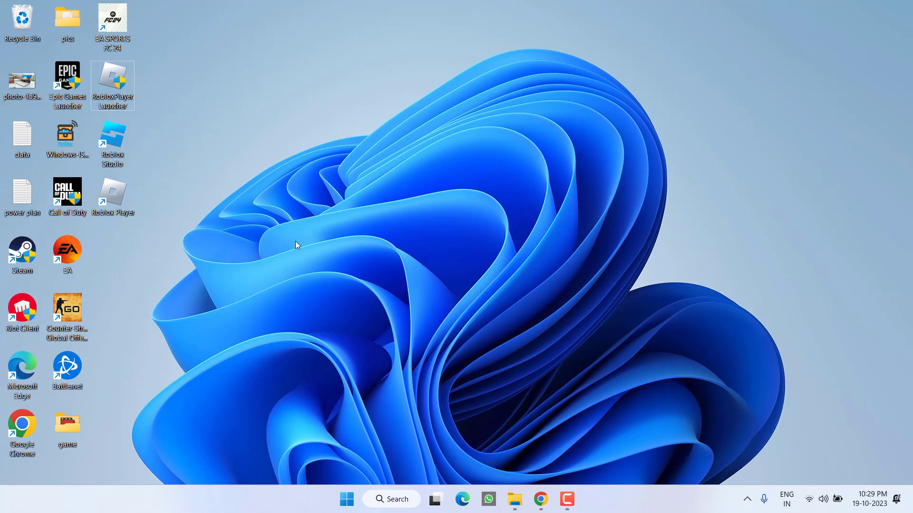
click(116, 150)
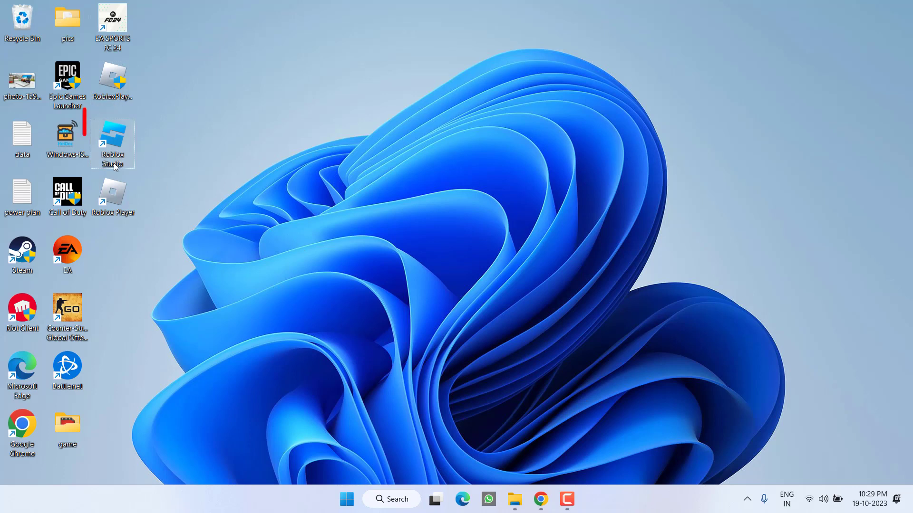
click(114, 205)
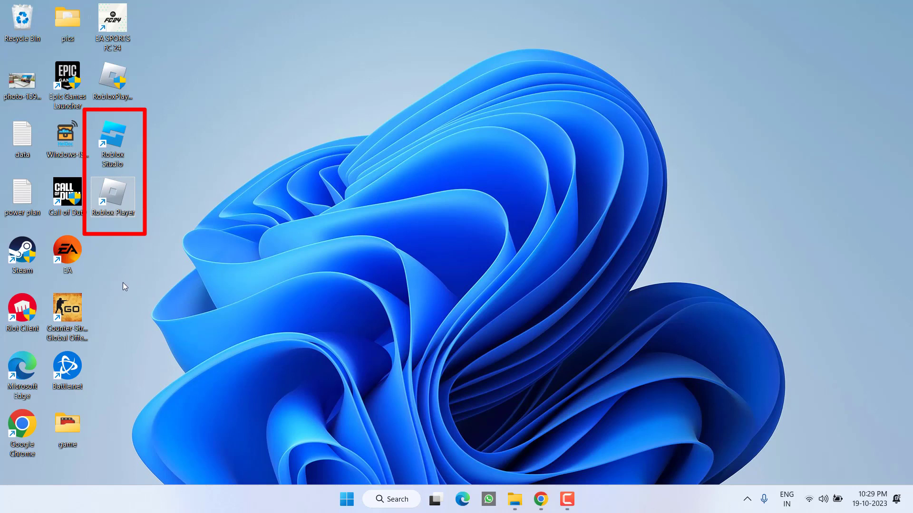
click(118, 142)
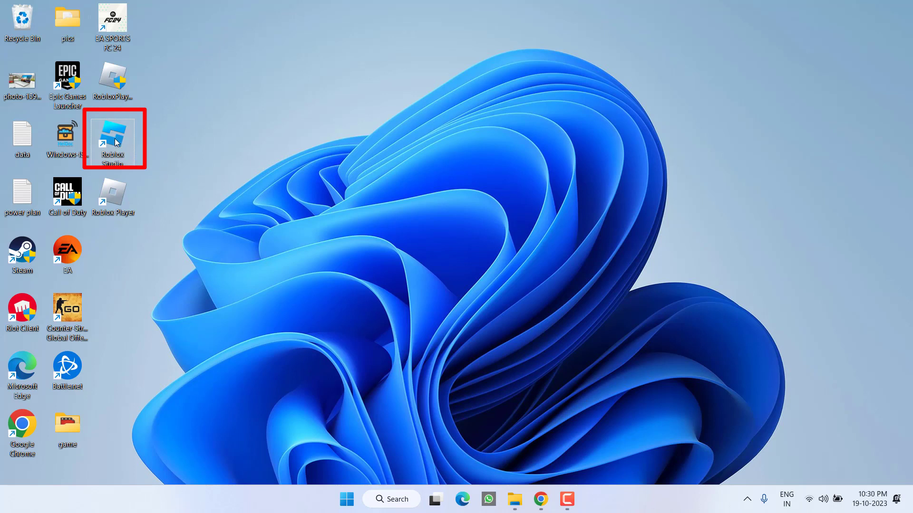
mouse_move(113, 135)
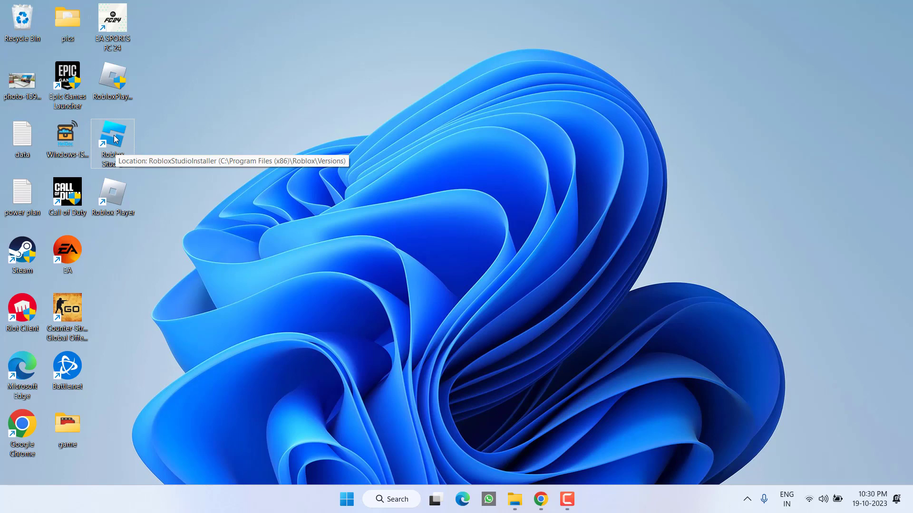
Open Roblox Studio's file location and select the Roblox shortcuts on the desktop
right_click(114, 136)
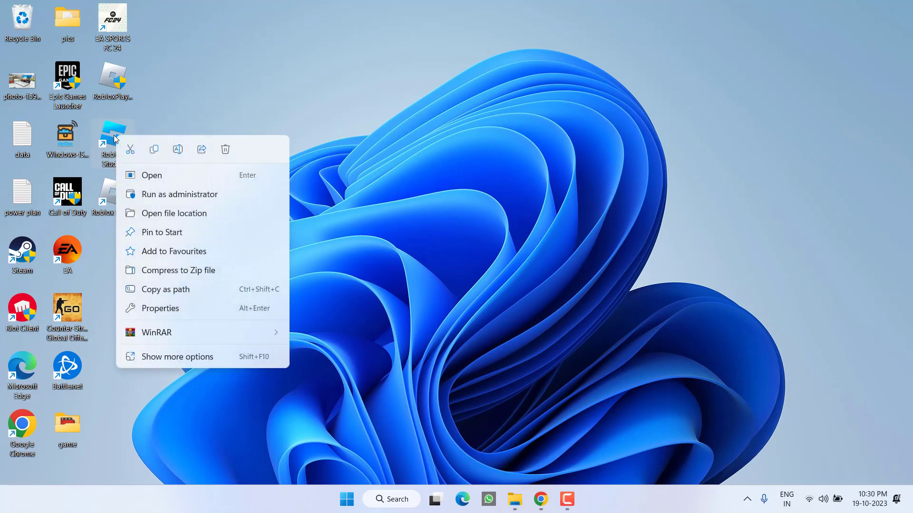
click(202, 213)
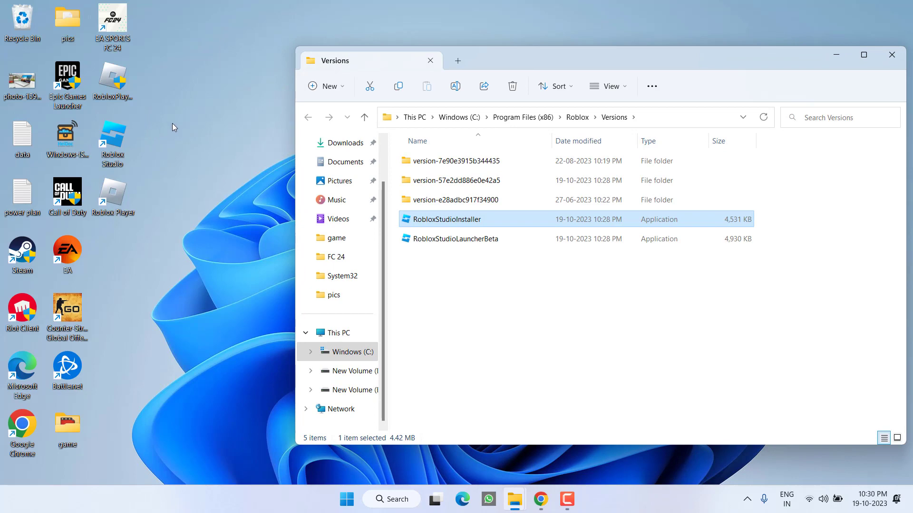
drag(172, 124, 111, 218)
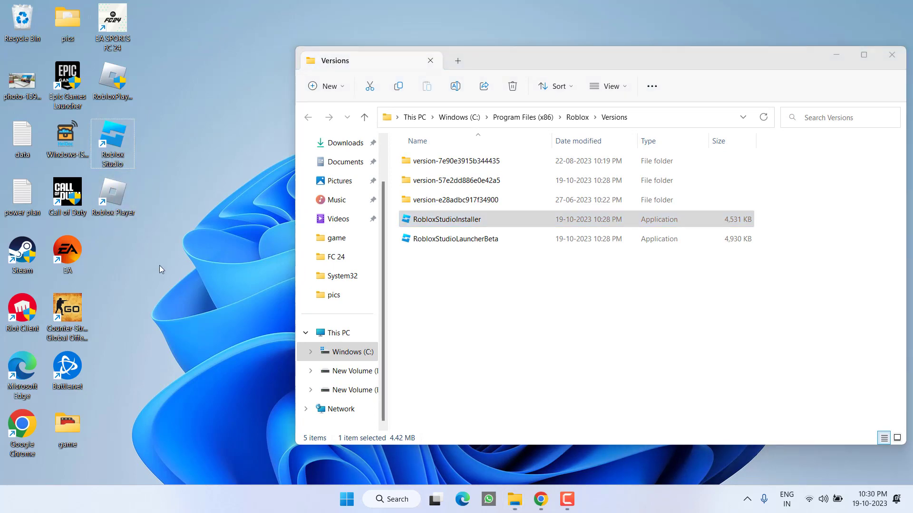
Search 'roblox' in Start, open Roblox Studio's shortcut folder, then close it
key(super)
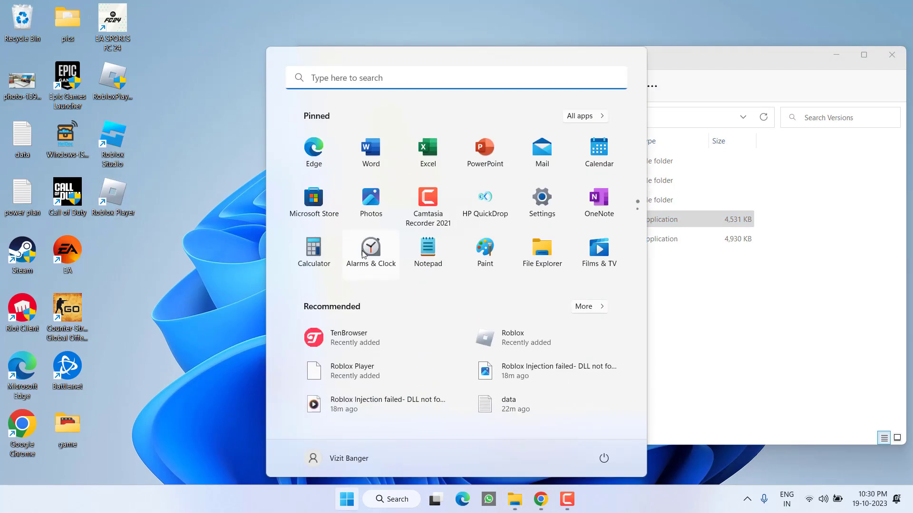
text(roblox)
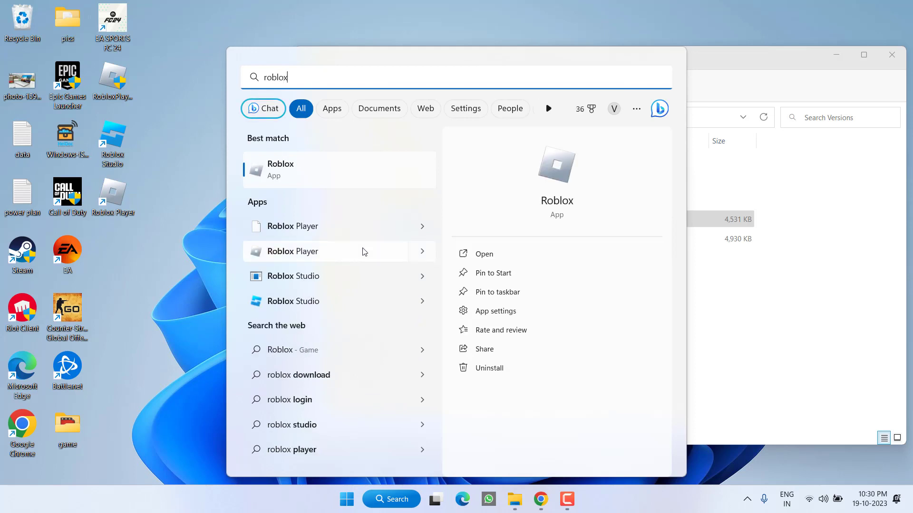
right_click(311, 307)
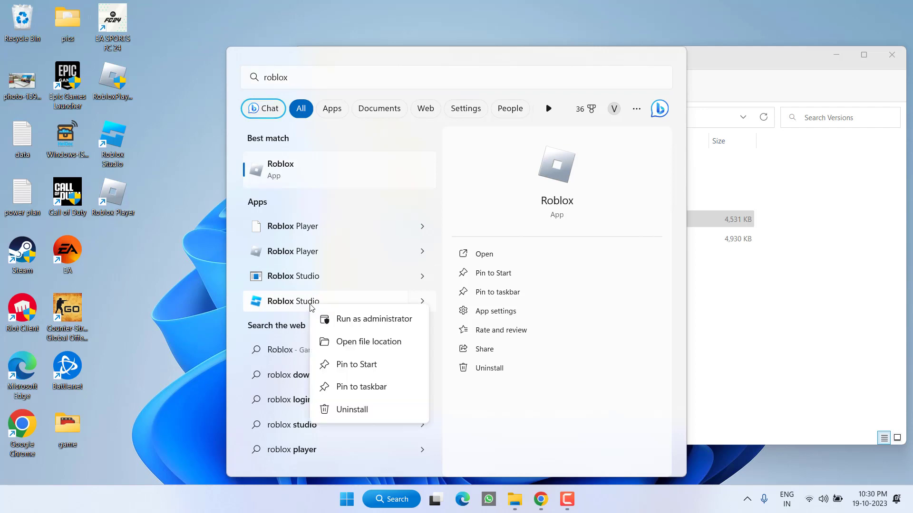
click(380, 343)
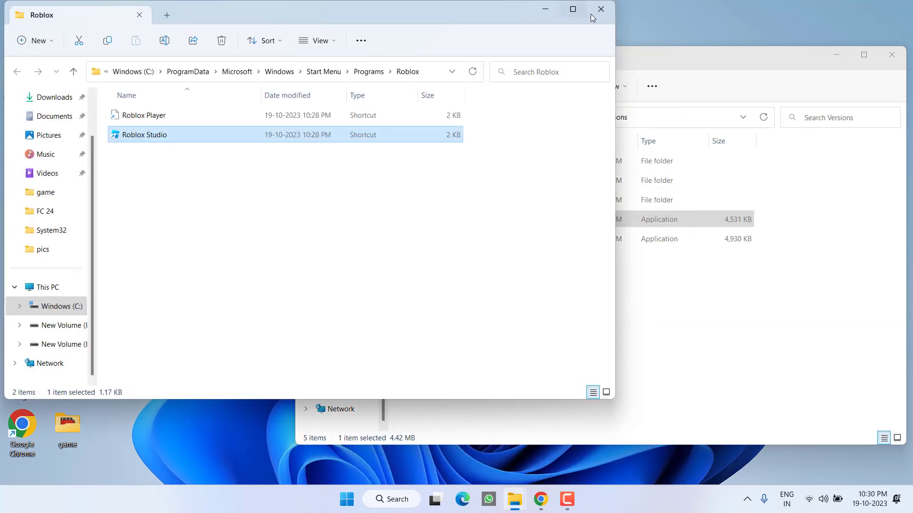
click(594, 12)
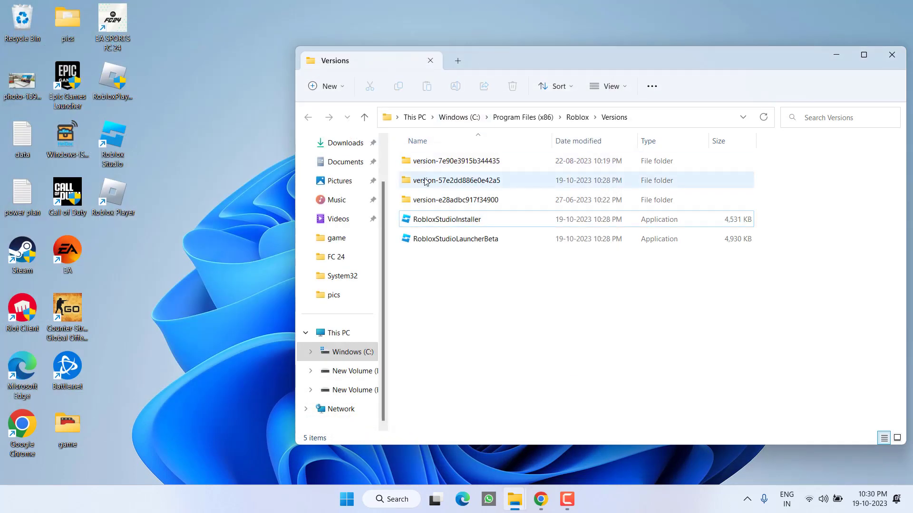
Open and browse the version-7e90e3915b344435 folder
double_click(441, 161)
scroll(468, 266, down, 4)
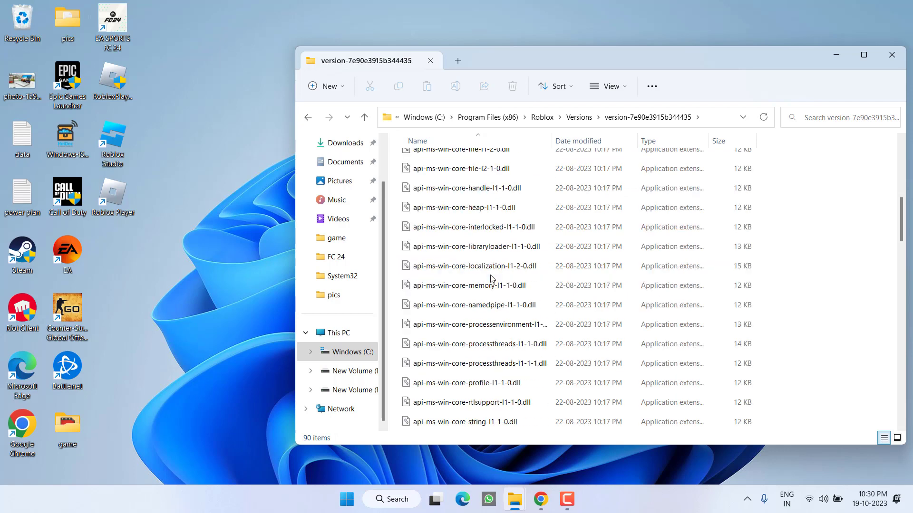
scroll(466, 275, down, 4)
scroll(464, 285, down, 5)
scroll(464, 292, down, 7)
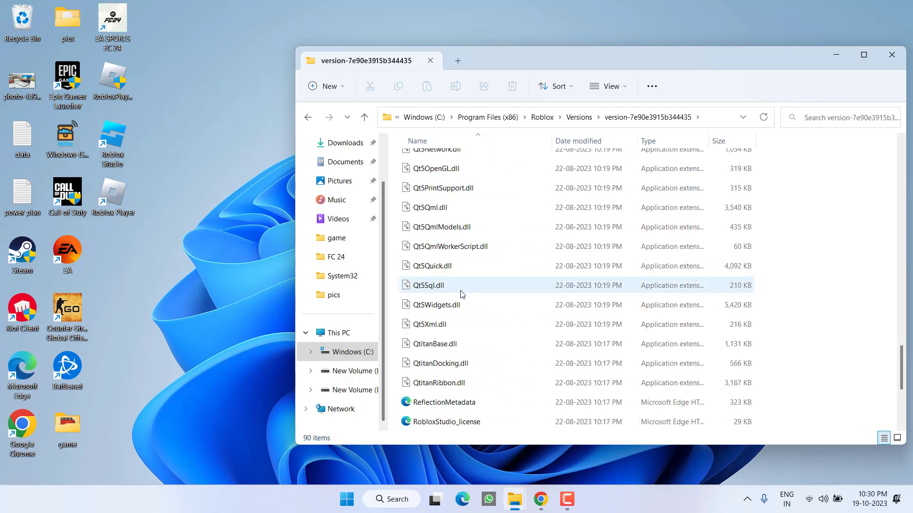
key(r)
scroll(458, 295, down, 3)
scroll(456, 304, up, 1)
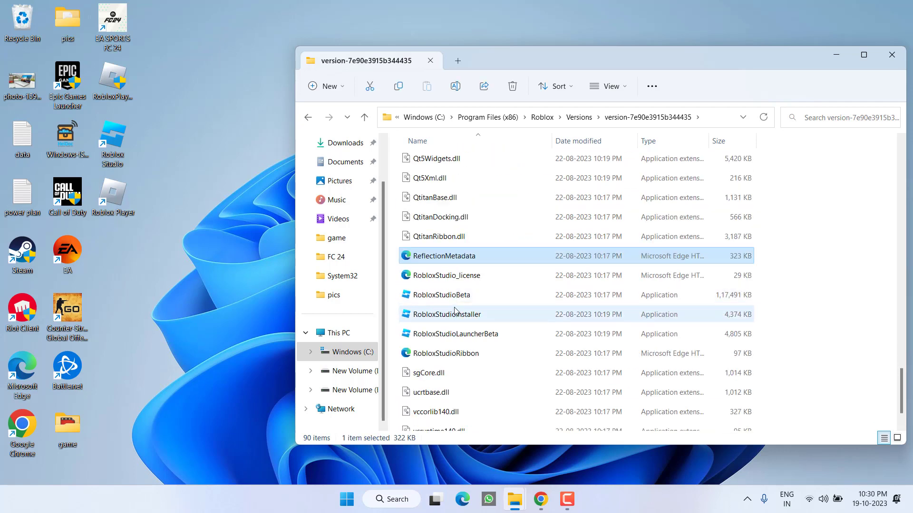
Go back to Versions, open version-57e2dd886e0e42a5 and select RobloxPlayerLauncher
click(579, 117)
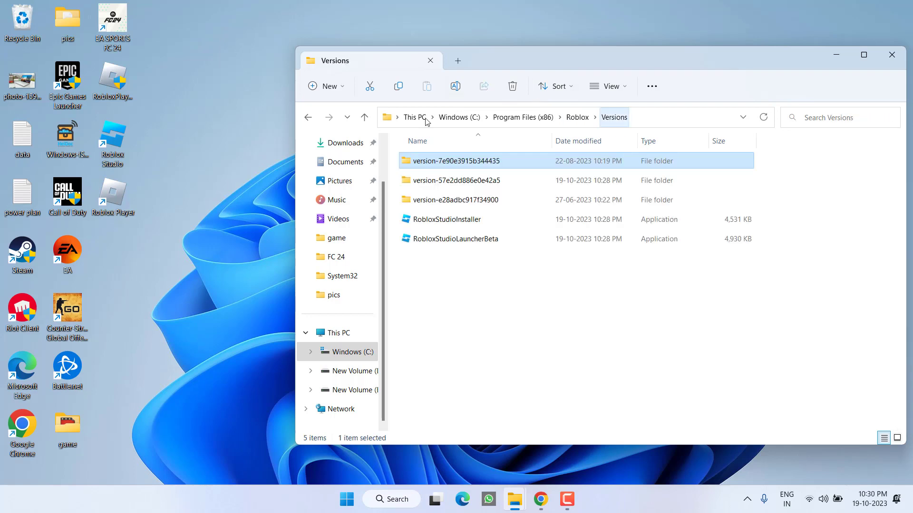
double_click(448, 183)
key(r)
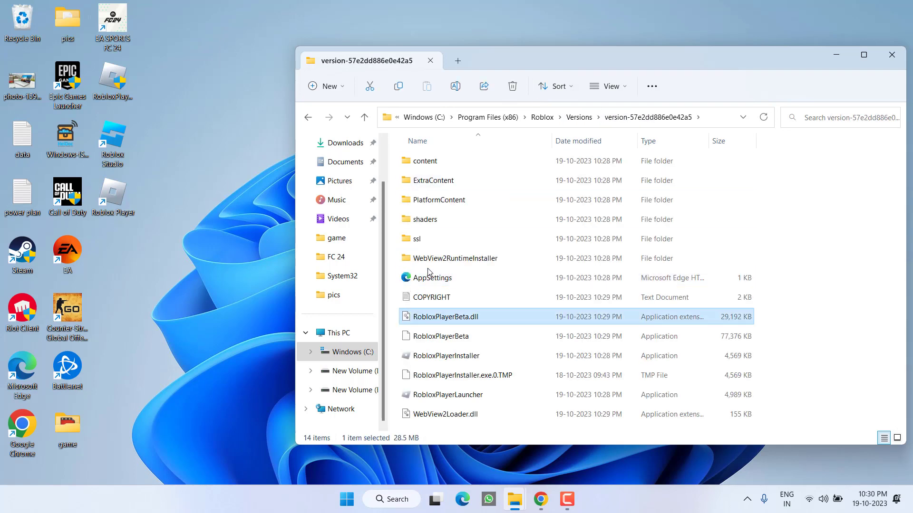
click(464, 394)
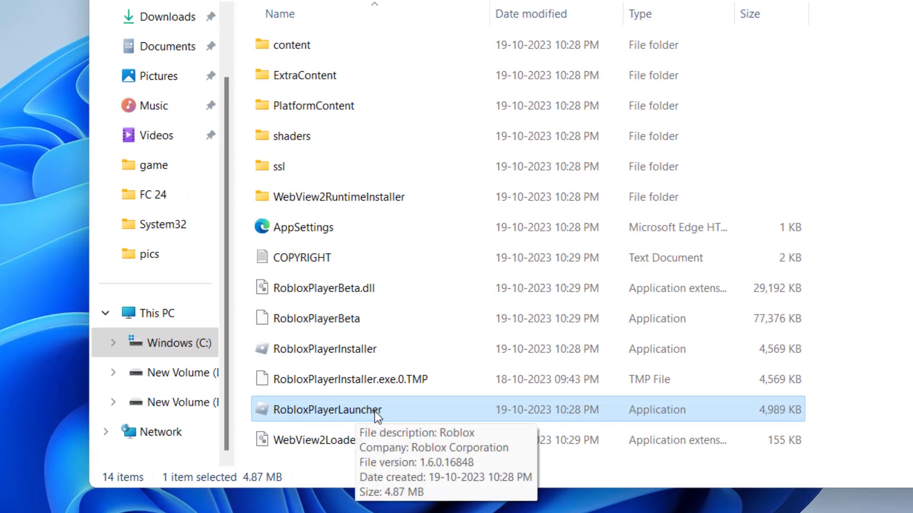
Run RobloxPlayerLauncher in version-57e2dd886e0e42a5 as administrator and dismiss the install-success notice
right_click(319, 411)
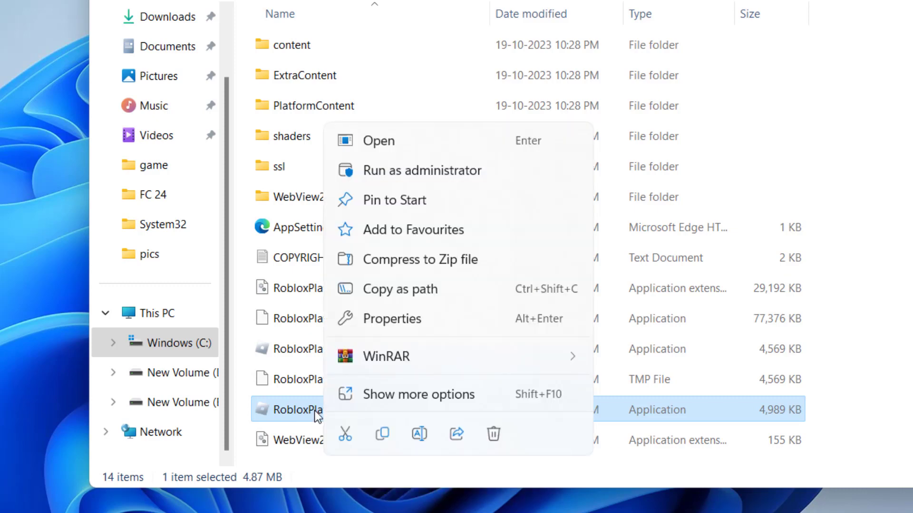
click(439, 170)
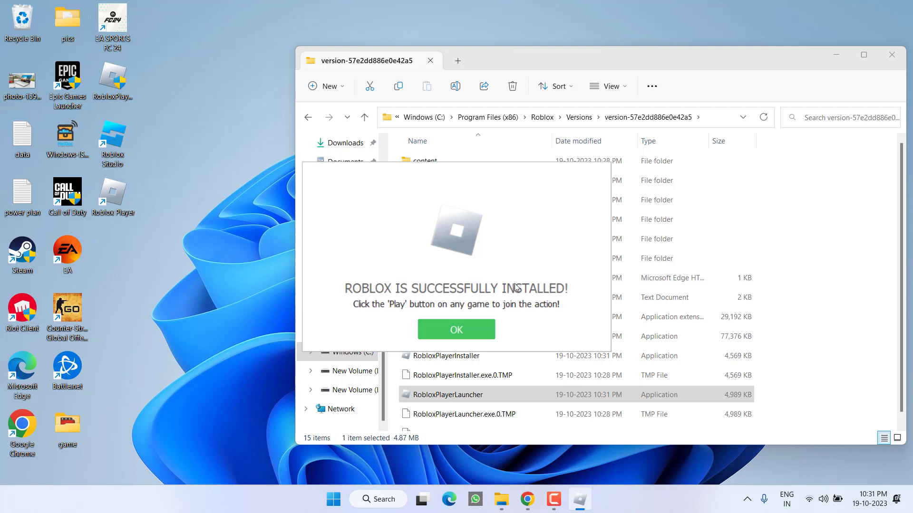
click(475, 323)
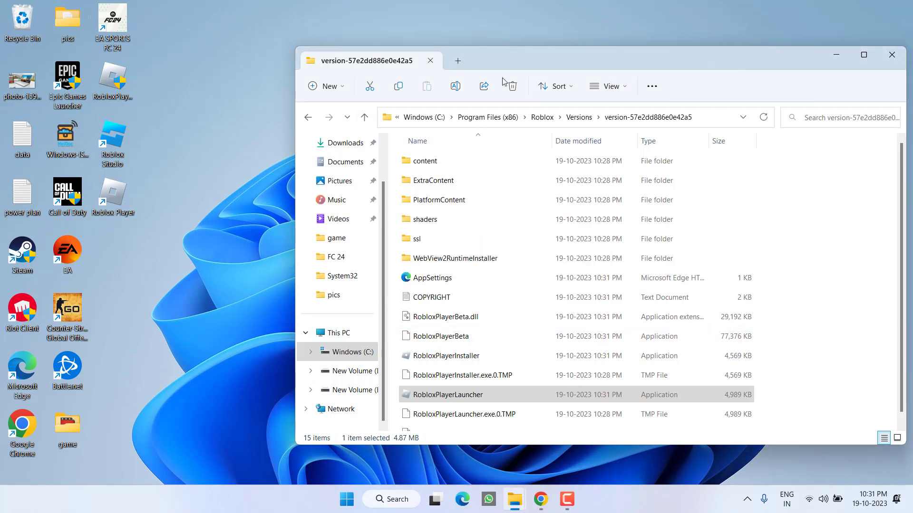
Return to Versions, select then deselect RobloxStudioLauncherBeta, and launch the Roblox Player desktop shortcut
click(578, 117)
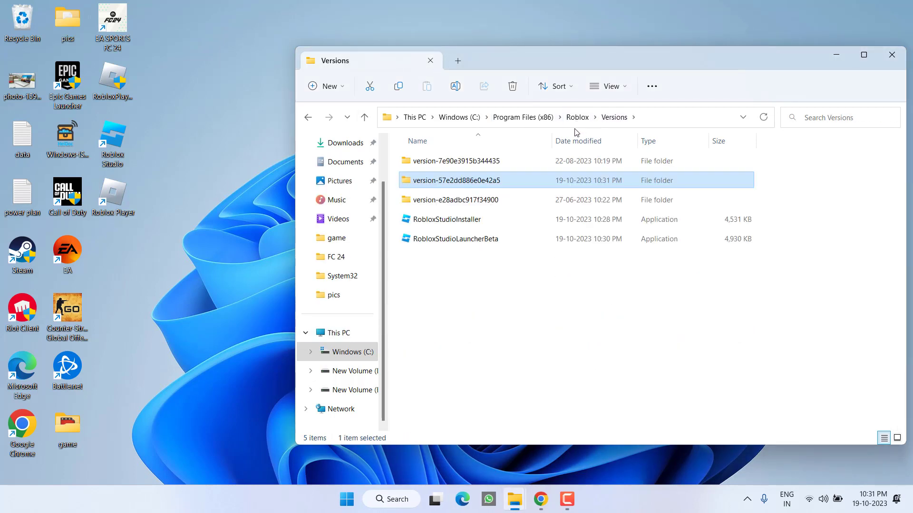
click(476, 239)
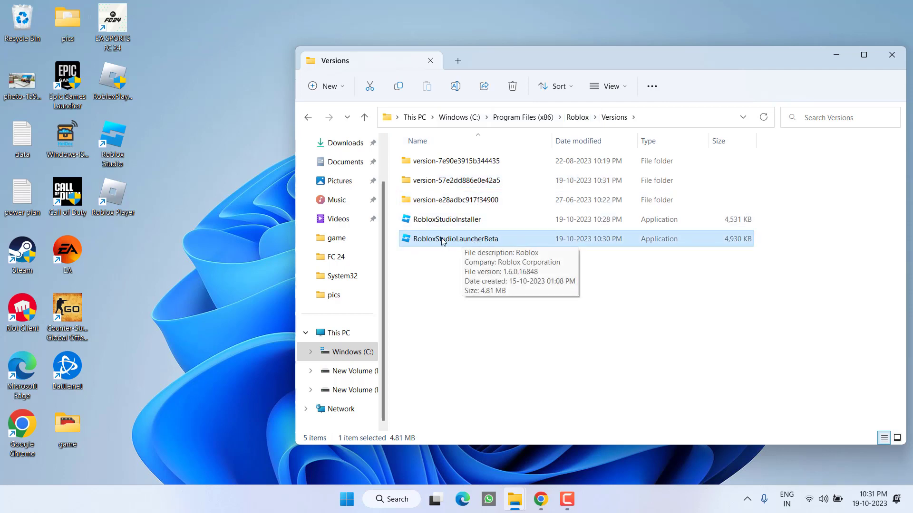
mouse_move(455, 238)
click(454, 294)
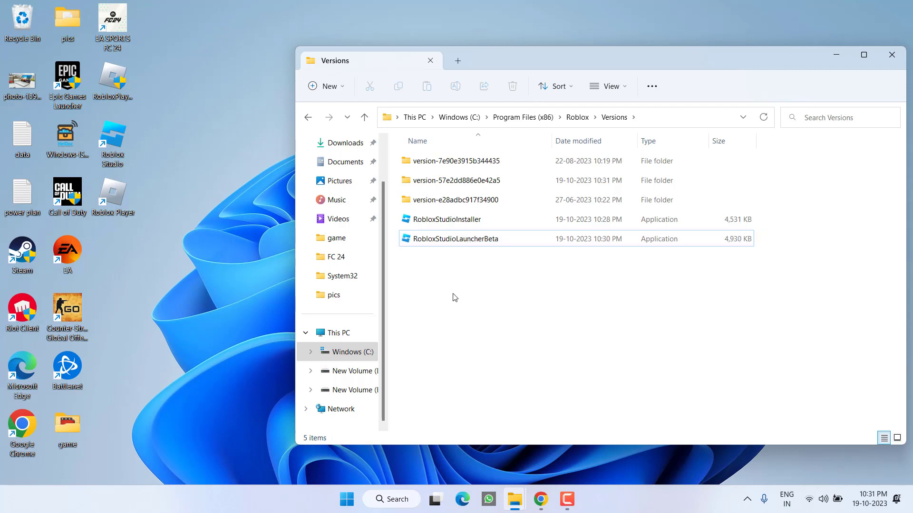
click(114, 198)
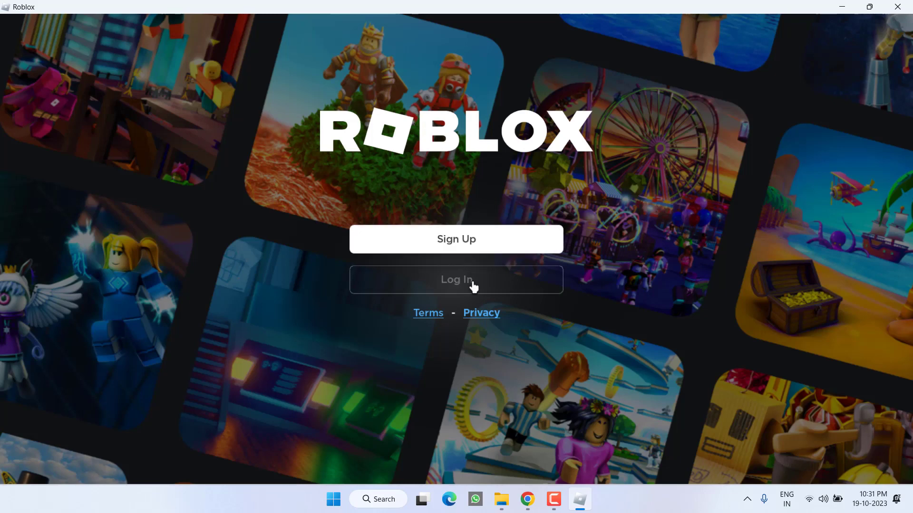
Close the Roblox Player window showing its Sign Up and Log In screen
click(897, 7)
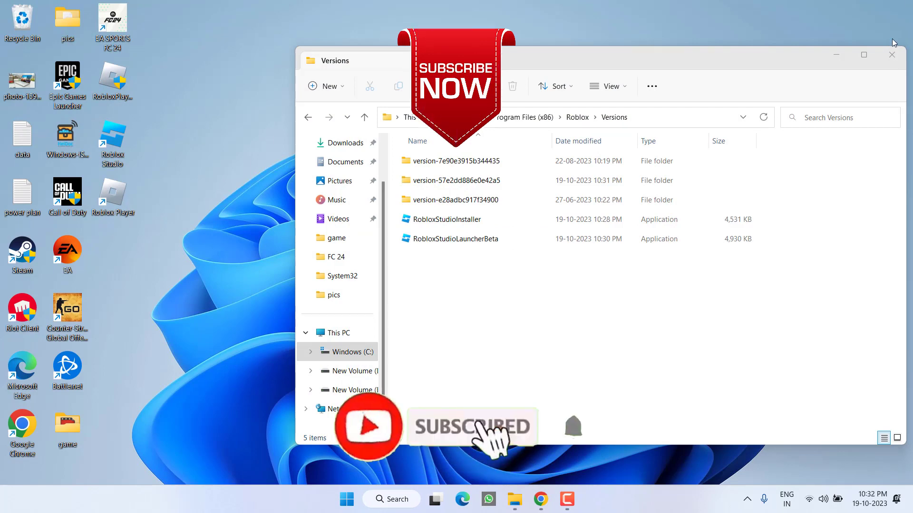
Close the File Explorer window showing the Roblox Versions folder
click(892, 55)
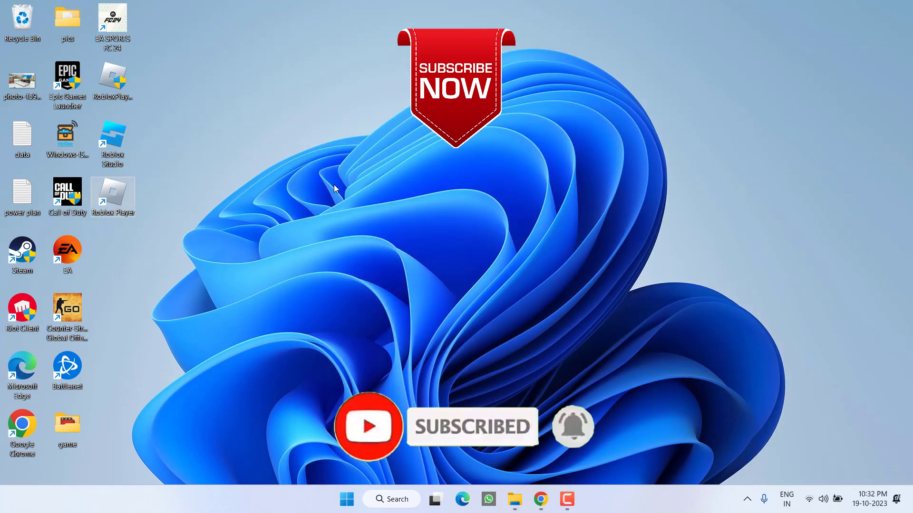